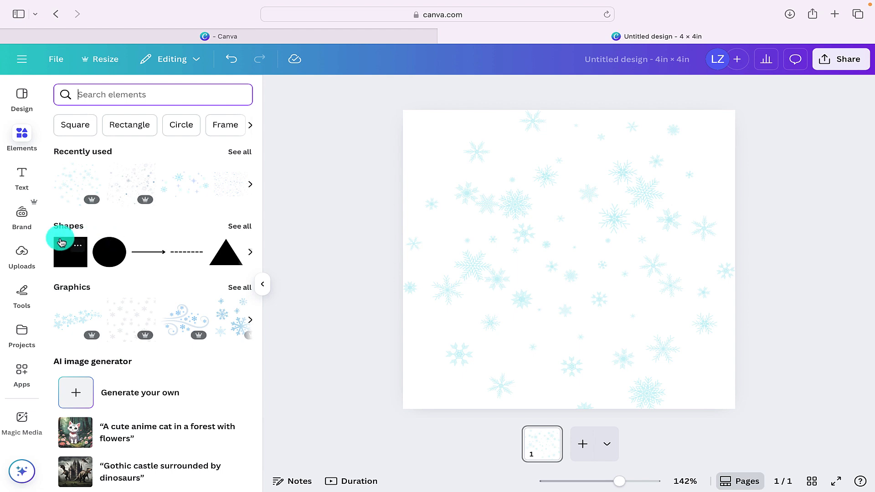
- Add a square shape and stretch it into a band across the full width of the canvas's bottom edge
{"action": "left_click", "coordinate": [68, 257]}
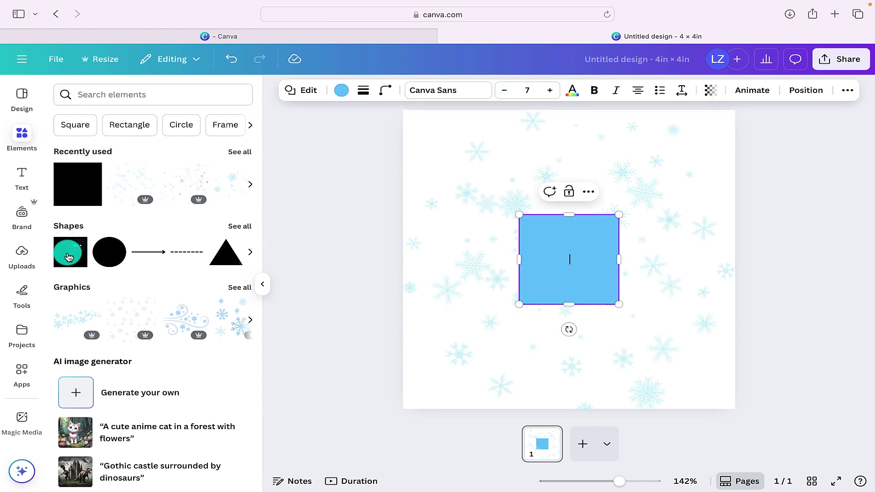
{"action": "left_click_drag", "start_coordinate": [567, 217], "coordinate": [449, 362]}
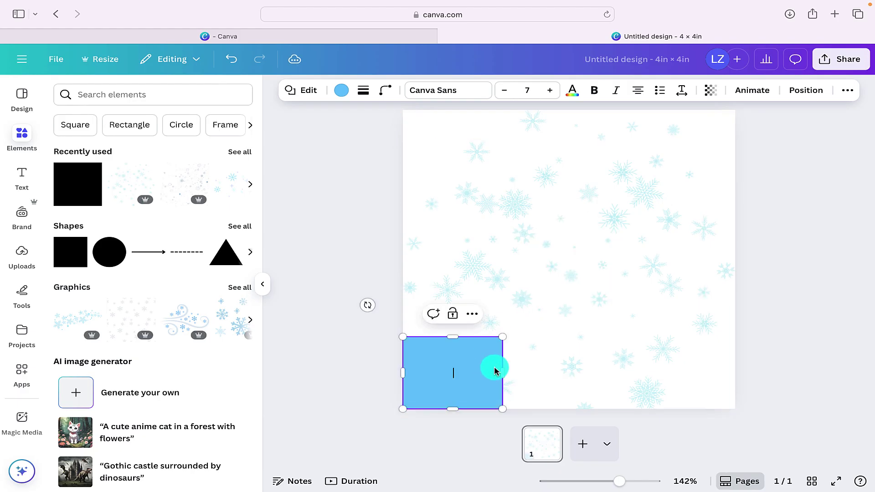
{"action": "left_click_drag", "start_coordinate": [503, 373], "coordinate": [734, 370]}
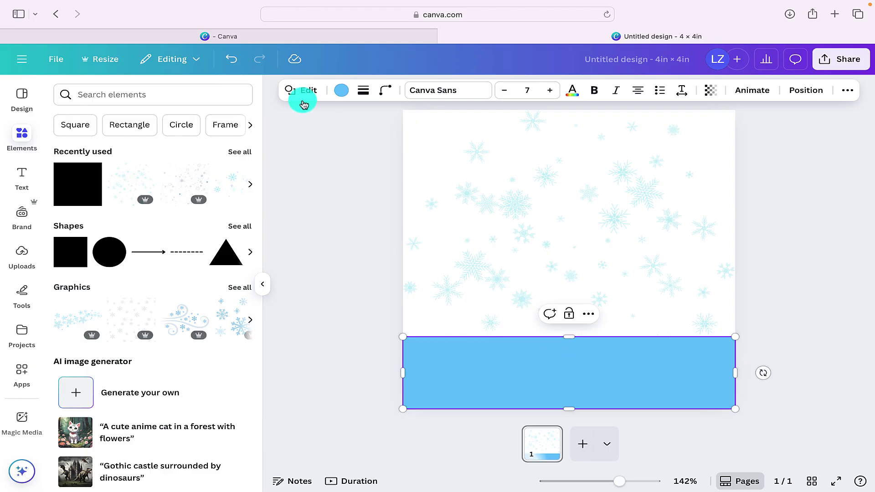
- Recolor the bottom band with the first light aqua shade from the snowflake photo colors
{"action": "left_click", "coordinate": [342, 94]}
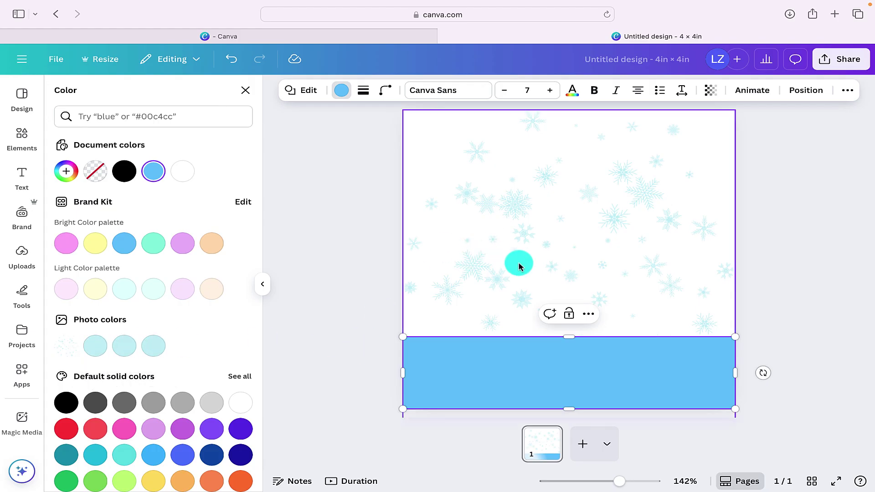
{"action": "left_click", "coordinate": [95, 346]}
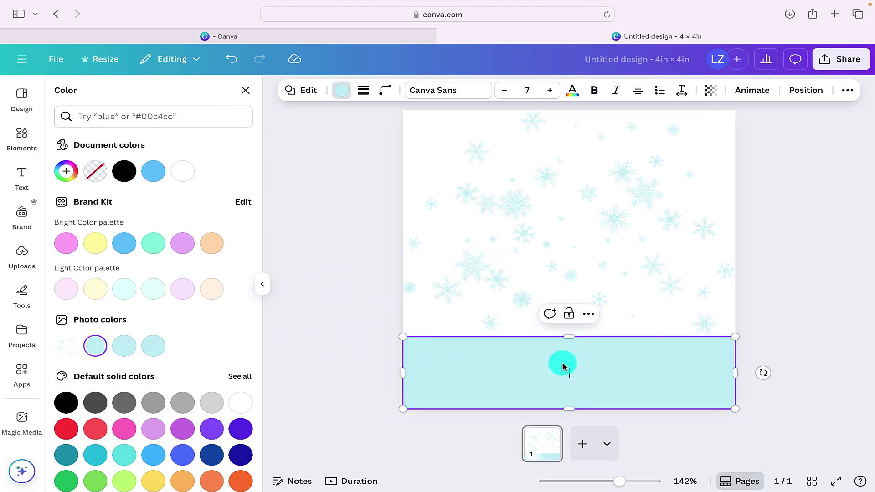
{"action": "left_click", "coordinate": [530, 398]}
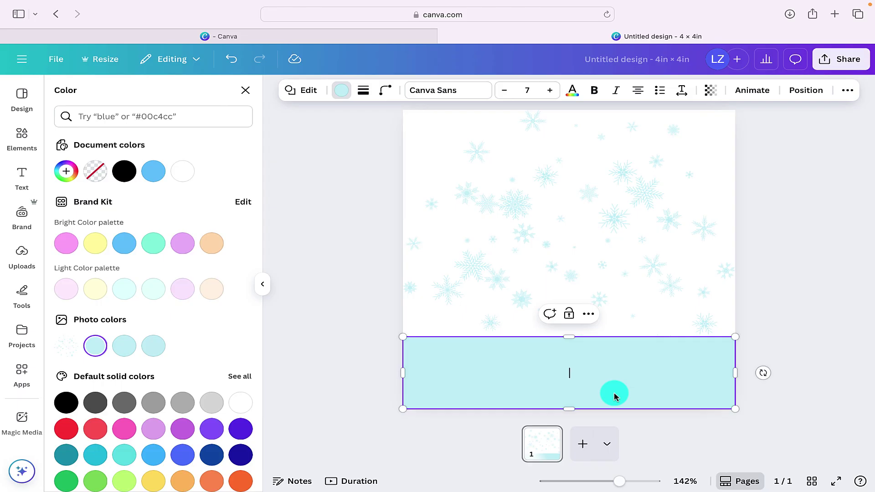
{"action": "key", "text": "Escape"}
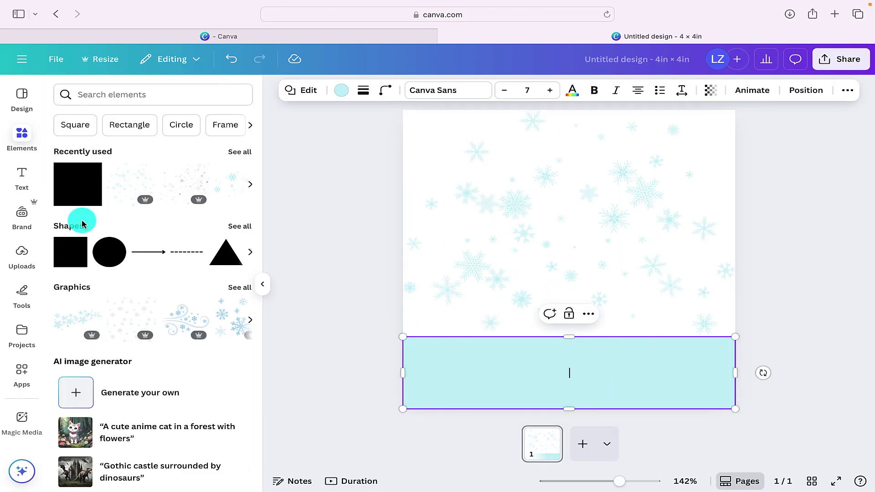
- Add a heading that reads "Magnetic Bookmark"
{"action": "left_click", "coordinate": [23, 174]}
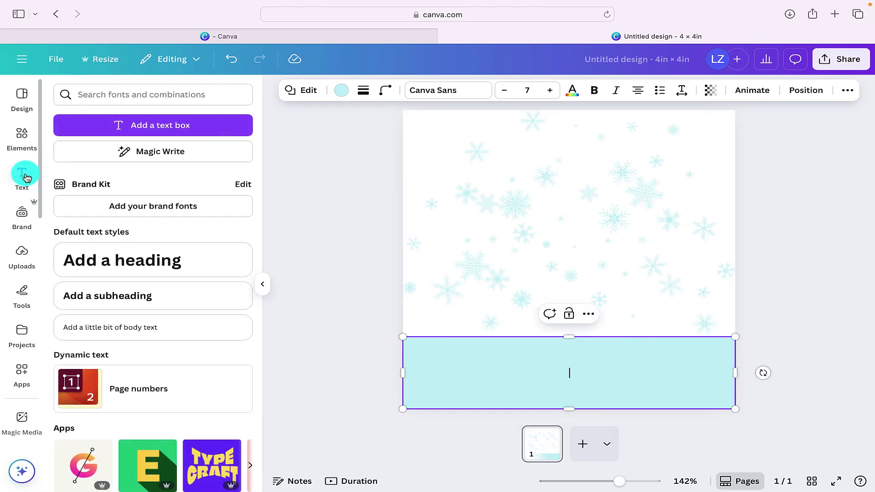
{"action": "left_click", "coordinate": [123, 269]}
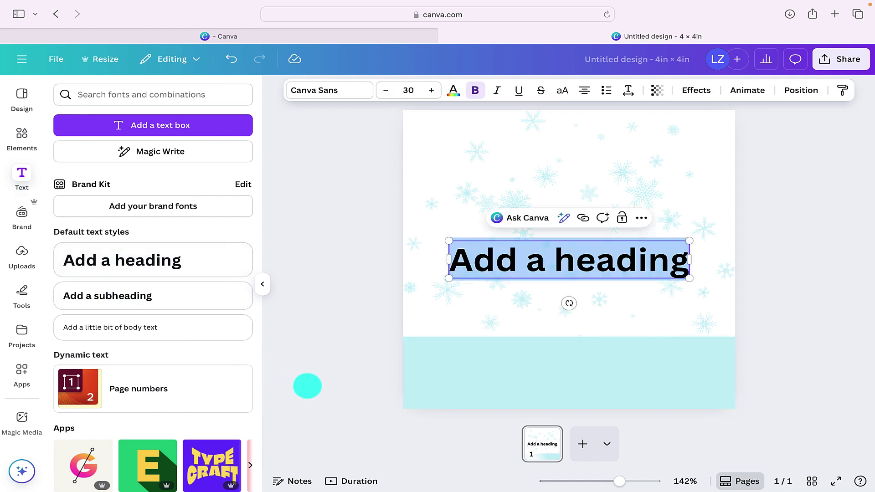
{"action": "type", "text": "Magnetic"}
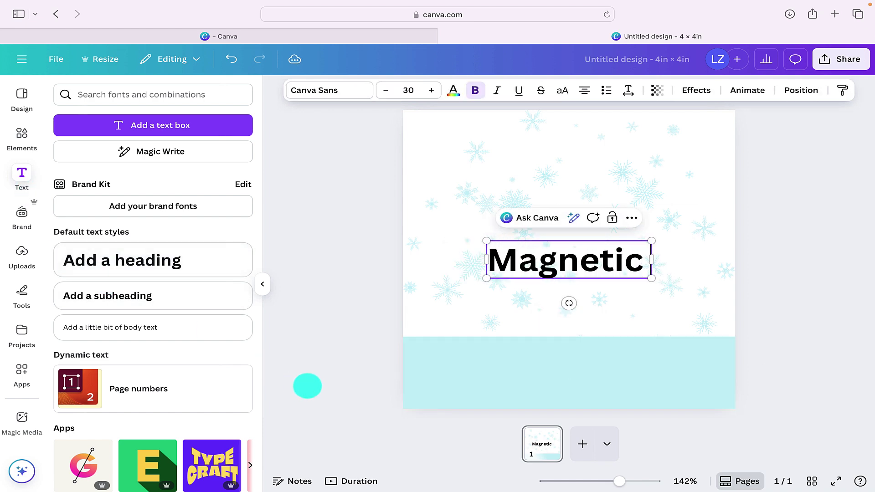
{"action": "type", "text": " Bookmark"}
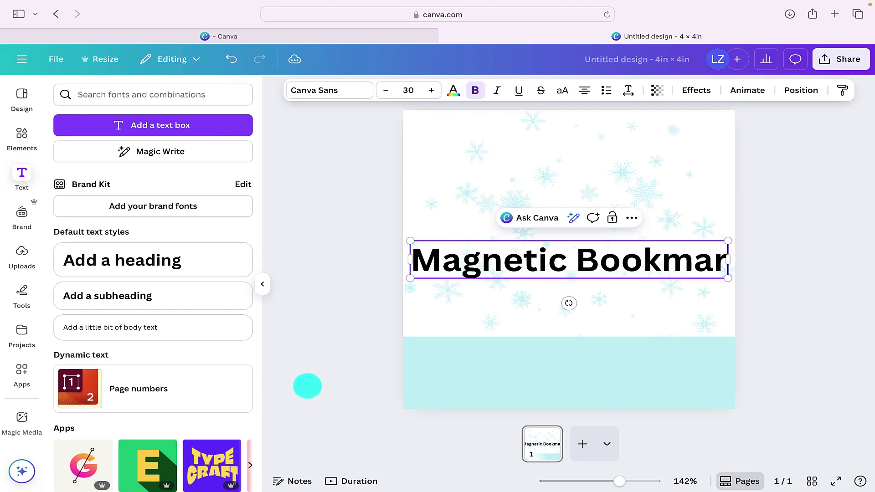
- Reduce the heading's font size to 22 and set its font to Sweet Apricot
{"action": "left_click", "coordinate": [386, 90]}
{"action": "left_click", "coordinate": [386, 90]}
{"action": "left_click", "coordinate": [385, 90]}
{"action": "left_click", "coordinate": [386, 90]}
{"action": "left_click", "coordinate": [385, 90]}
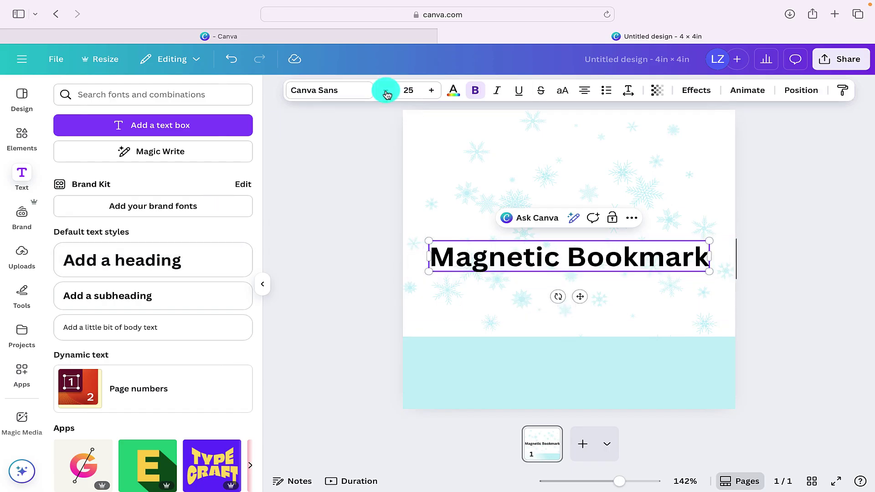
{"action": "left_click", "coordinate": [386, 90]}
{"action": "left_click", "coordinate": [386, 91]}
{"action": "left_click", "coordinate": [386, 90]}
{"action": "left_click", "coordinate": [327, 92]}
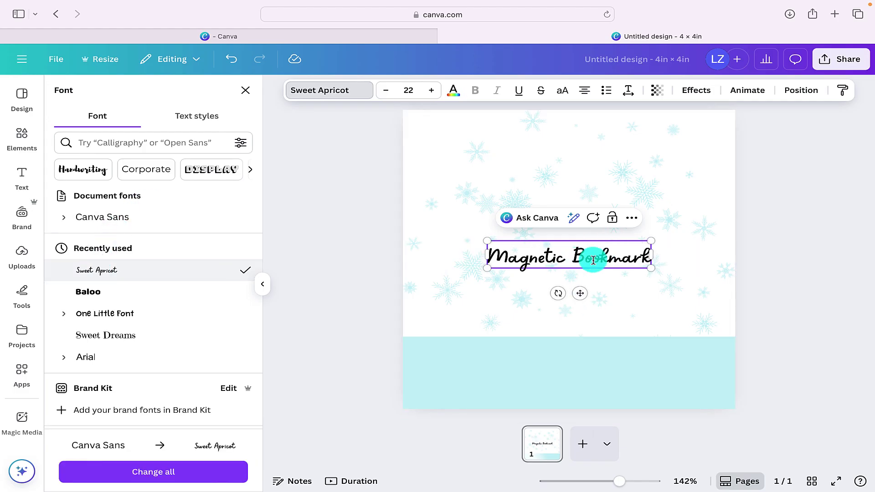
- Center the heading horizontally on the aqua band and enlarge it to font size 34
{"action": "left_click_drag", "start_coordinate": [580, 293], "coordinate": [575, 396]}
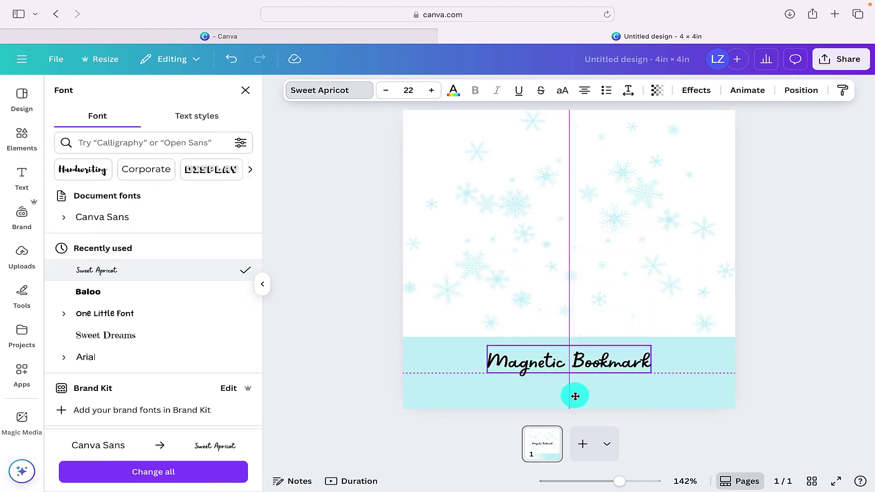
{"action": "left_click", "coordinate": [493, 306]}
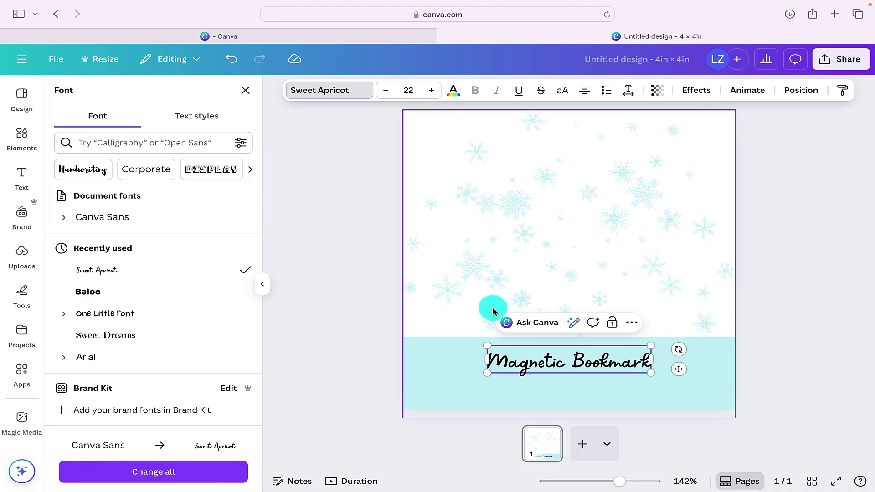
{"action": "left_click_drag", "start_coordinate": [621, 364], "coordinate": [621, 359]}
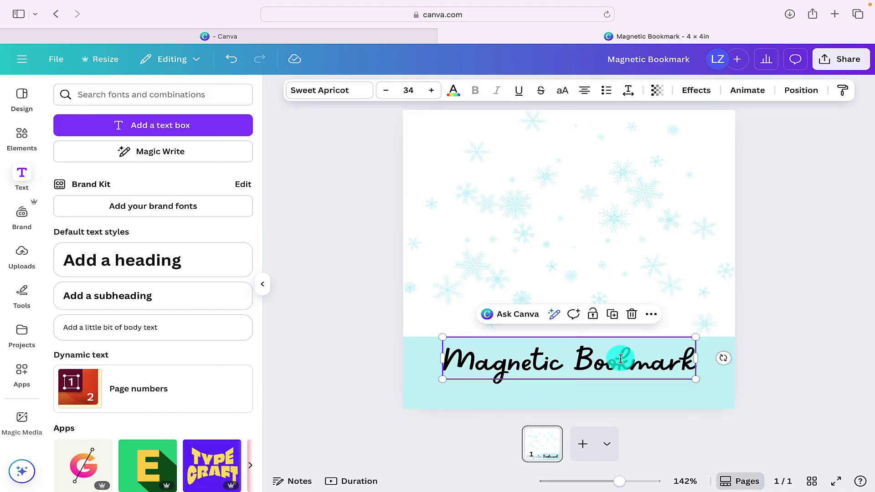
- Color the "Magnetic Bookmark" heading white and give it an Outline effect in black
{"action": "left_click", "coordinate": [454, 90]}
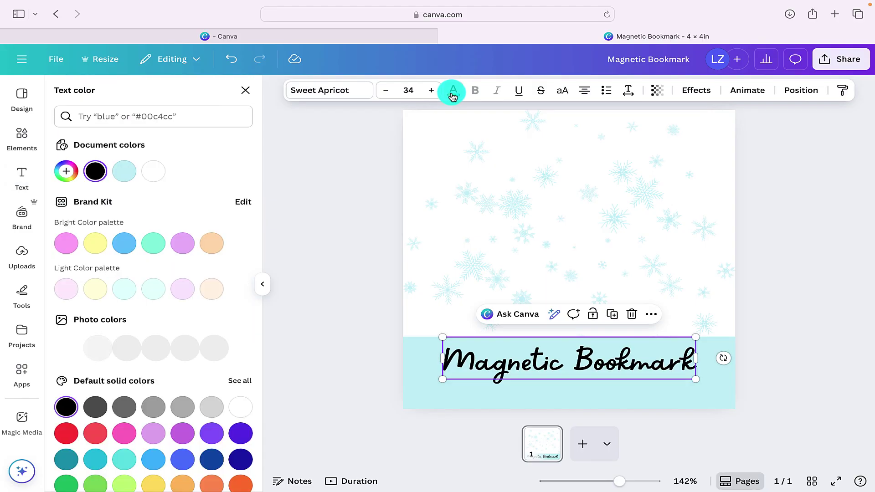
{"action": "left_click", "coordinate": [153, 171]}
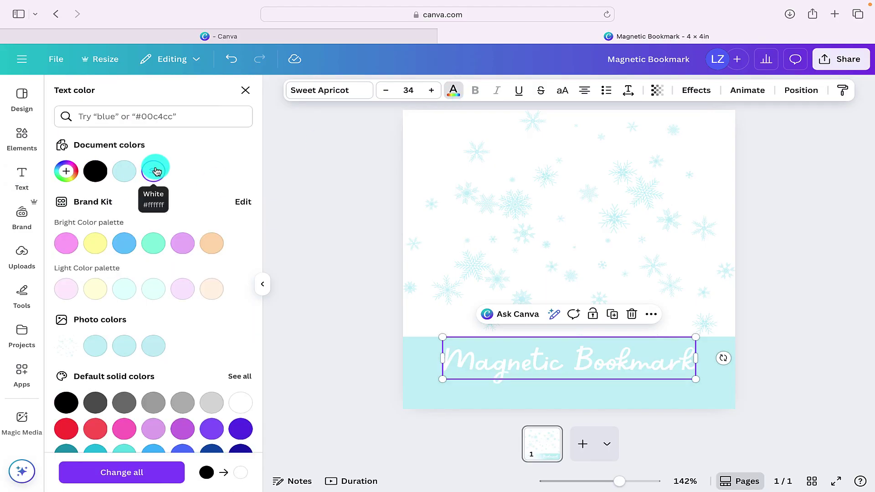
{"action": "left_click", "coordinate": [697, 90]}
{"action": "left_click", "coordinate": [221, 246]}
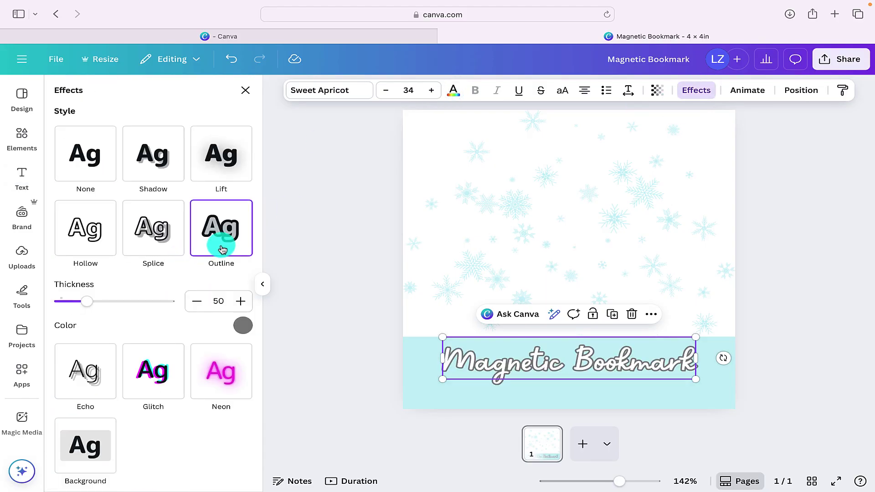
{"action": "left_click", "coordinate": [240, 327]}
{"action": "left_click", "coordinate": [133, 215]}
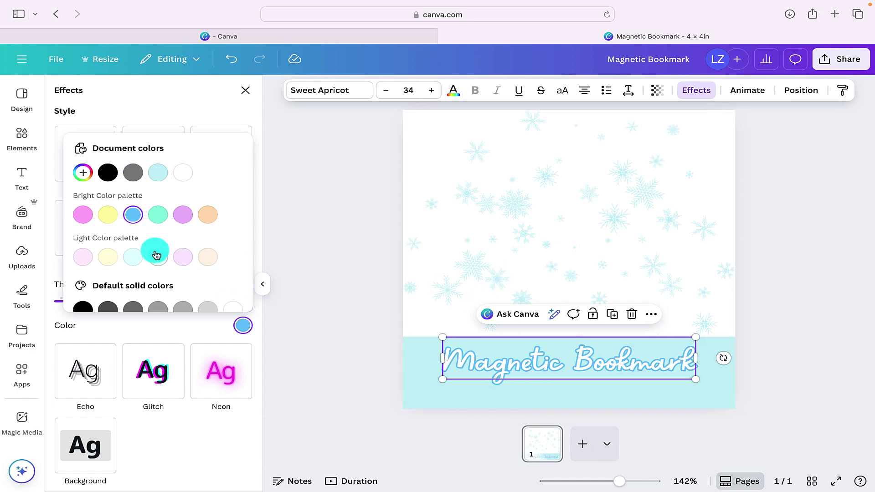
{"action": "left_click", "coordinate": [105, 180]}
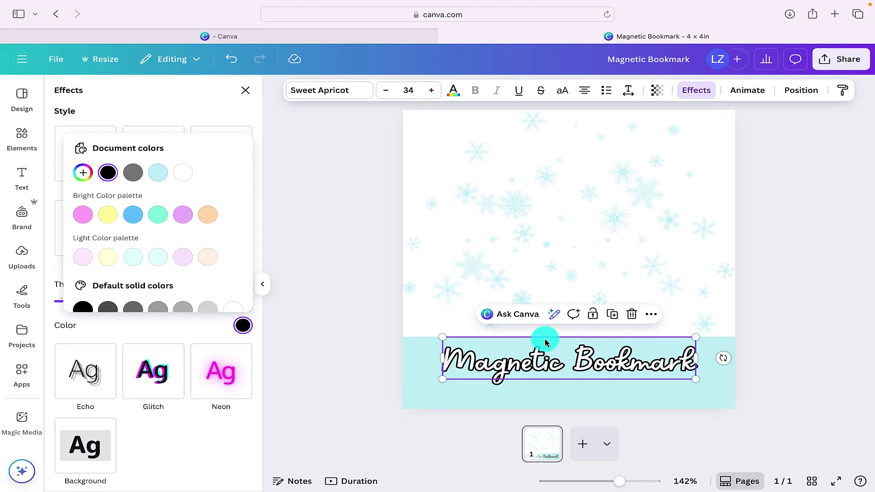
{"action": "left_click", "coordinate": [353, 381]}
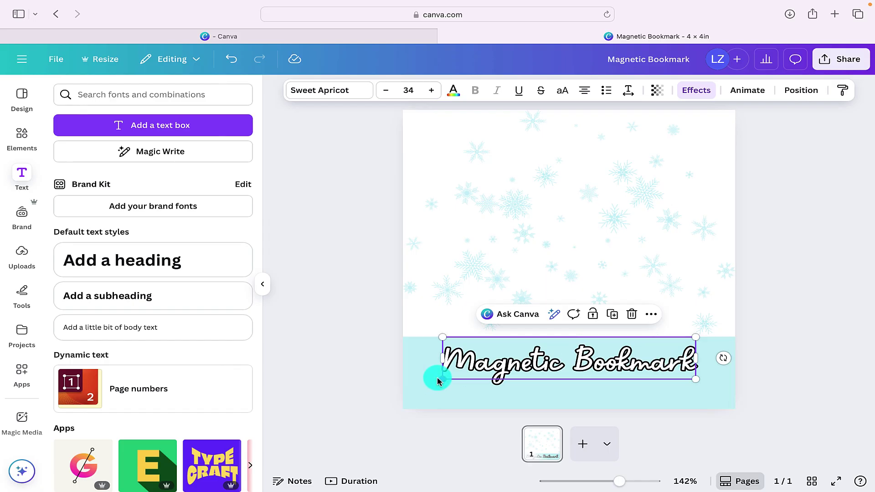
- Add a body text line below the heading that reads "awesomecrafter.com"
{"action": "left_click", "coordinate": [94, 329]}
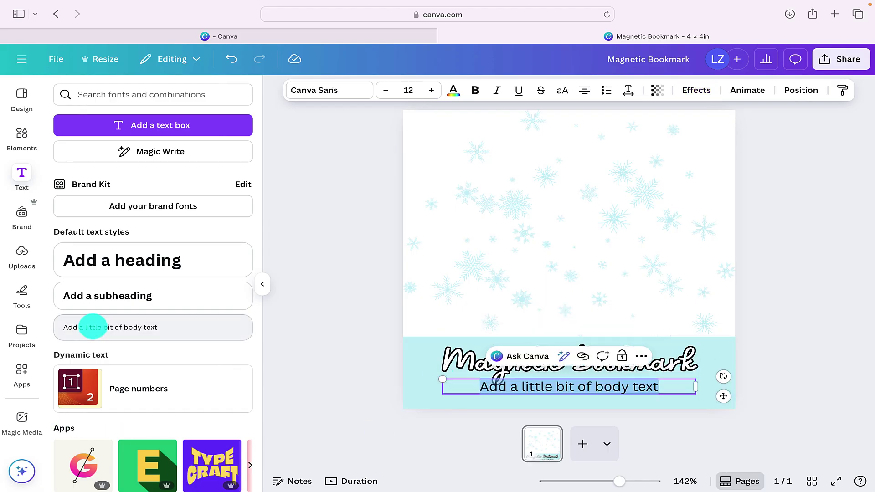
{"action": "type", "text": "awesome"}
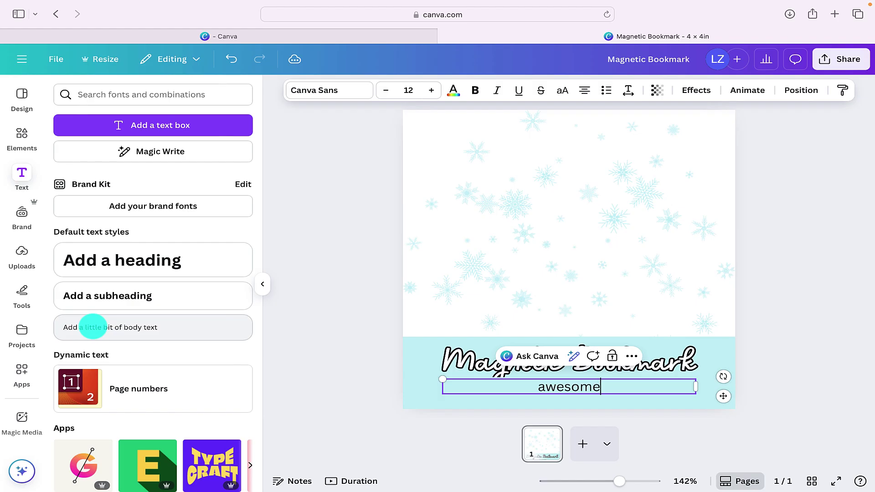
{"action": "type", "text": "crafter."}
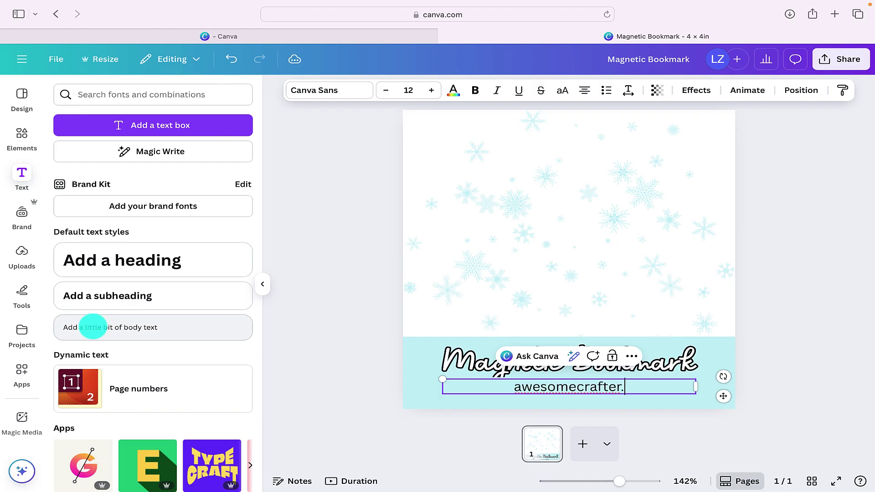
{"action": "type", "text": "com"}
- Reduce the website line's font size to 9 and set its font to Genty Sans
{"action": "left_click", "coordinate": [386, 91]}
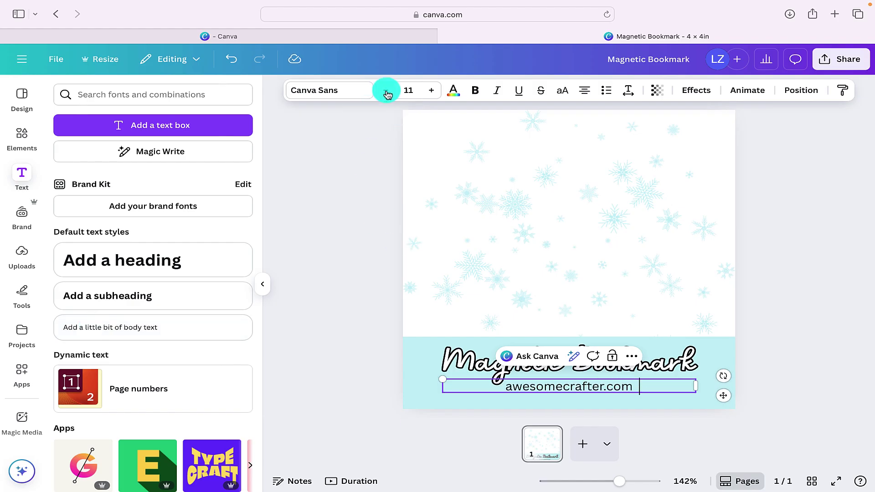
{"action": "left_click", "coordinate": [385, 91]}
{"action": "left_click", "coordinate": [385, 91]}
{"action": "left_click", "coordinate": [364, 91]}
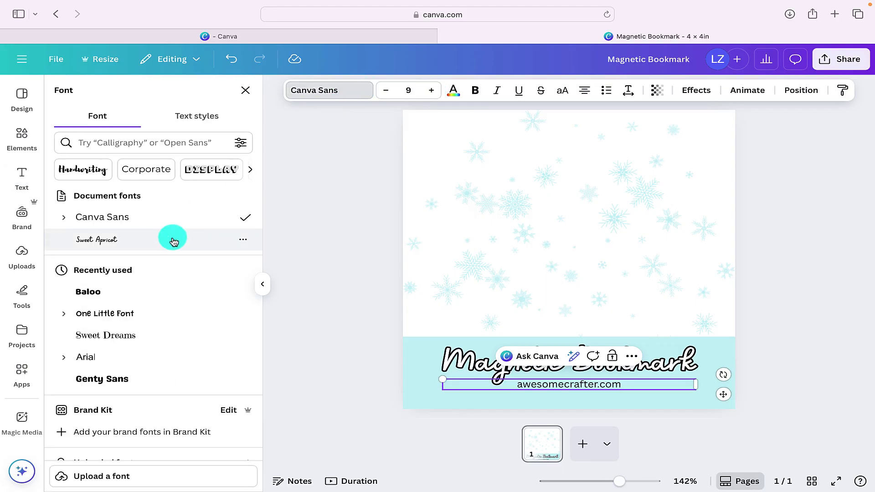
{"action": "left_click", "coordinate": [109, 381]}
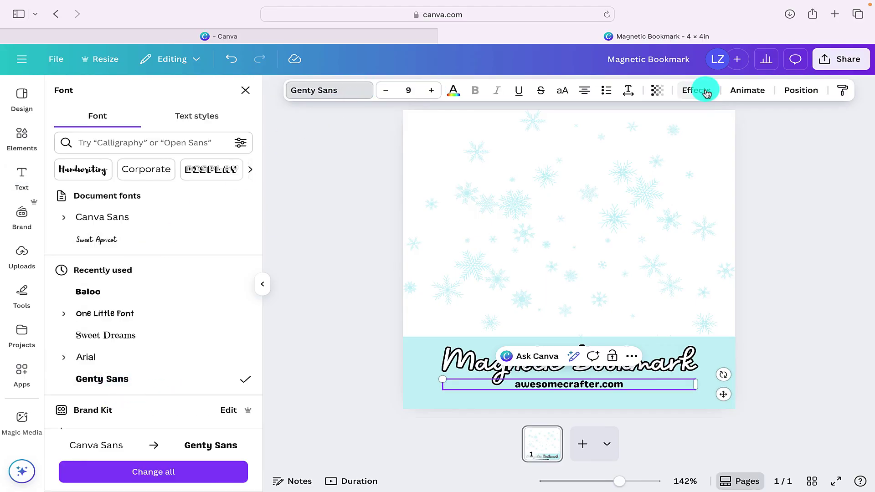
- Color the website text white and give it an Outline effect in black
{"action": "left_click", "coordinate": [453, 90]}
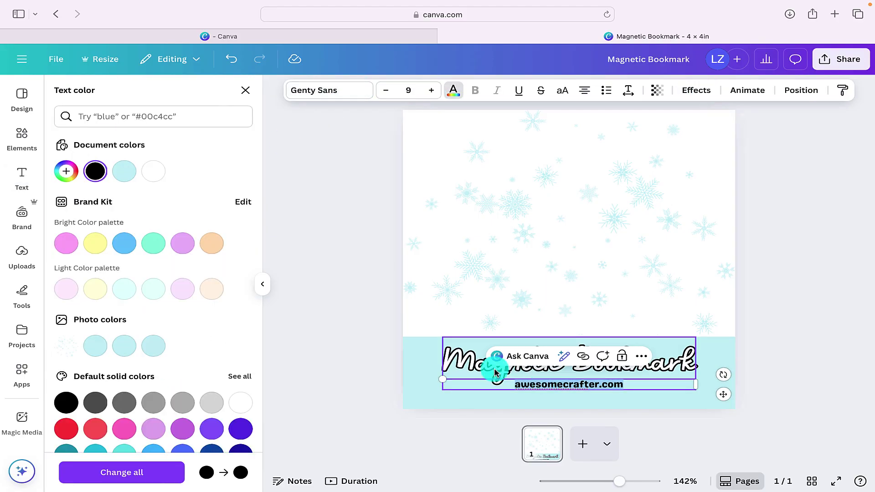
{"action": "left_click", "coordinate": [152, 173]}
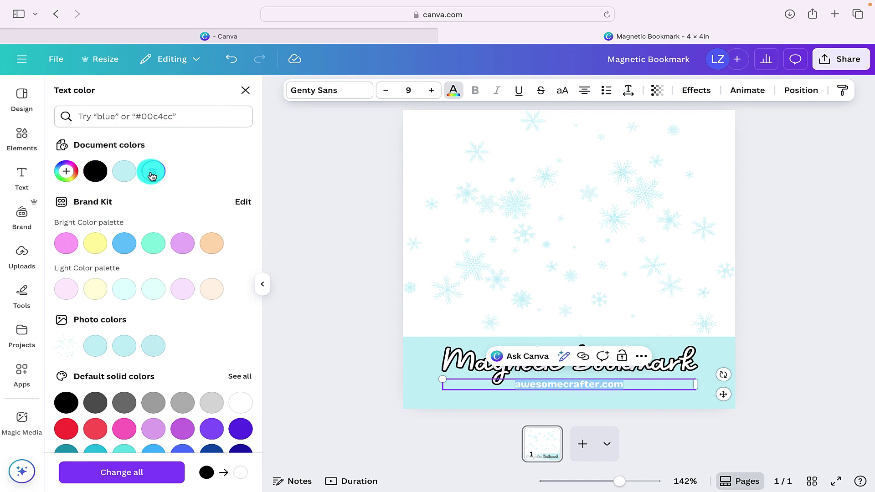
{"action": "left_click", "coordinate": [696, 90]}
{"action": "left_click", "coordinate": [223, 235]}
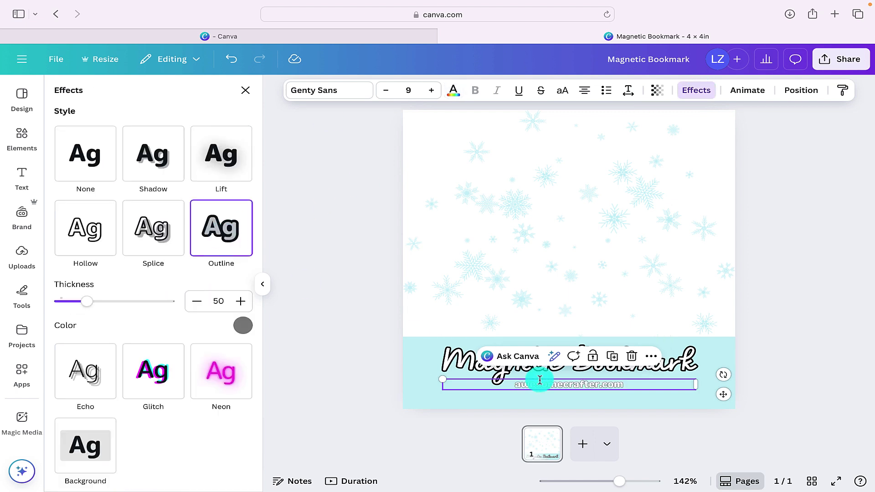
{"action": "left_click", "coordinate": [243, 326]}
{"action": "left_click", "coordinate": [108, 172]}
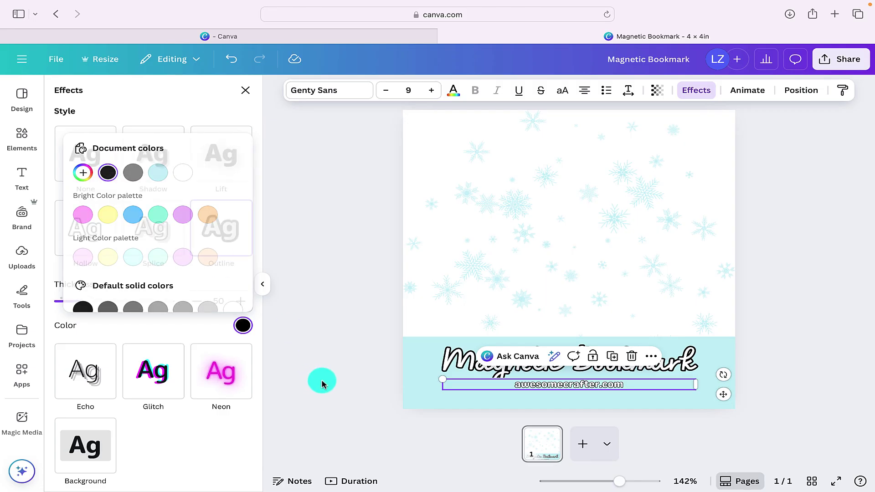
{"action": "left_click", "coordinate": [328, 380]}
- Move the website line down near the band's bottom edge and adjust the heading's position above it
{"action": "double_click", "coordinate": [596, 384]}
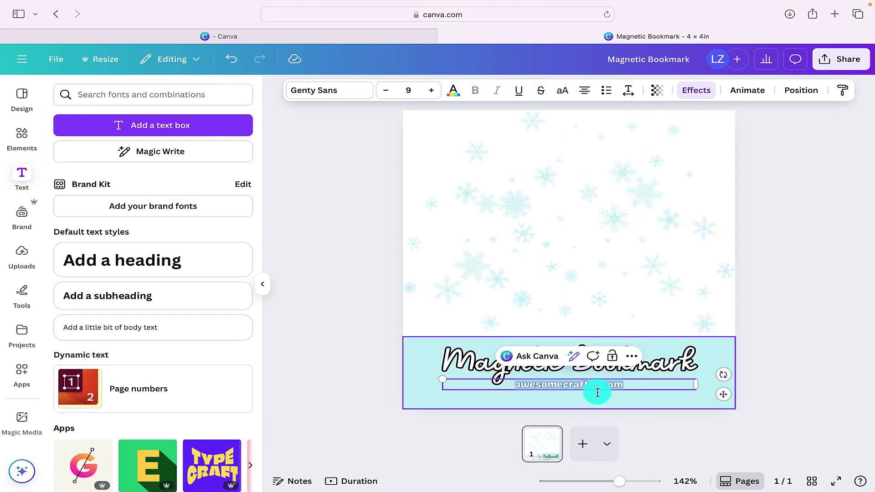
{"action": "left_click_drag", "start_coordinate": [723, 395], "coordinate": [720, 408]}
{"action": "left_click", "coordinate": [686, 365]}
{"action": "left_click_drag", "start_coordinate": [670, 370], "coordinate": [675, 363]}
{"action": "left_click", "coordinate": [579, 399]}
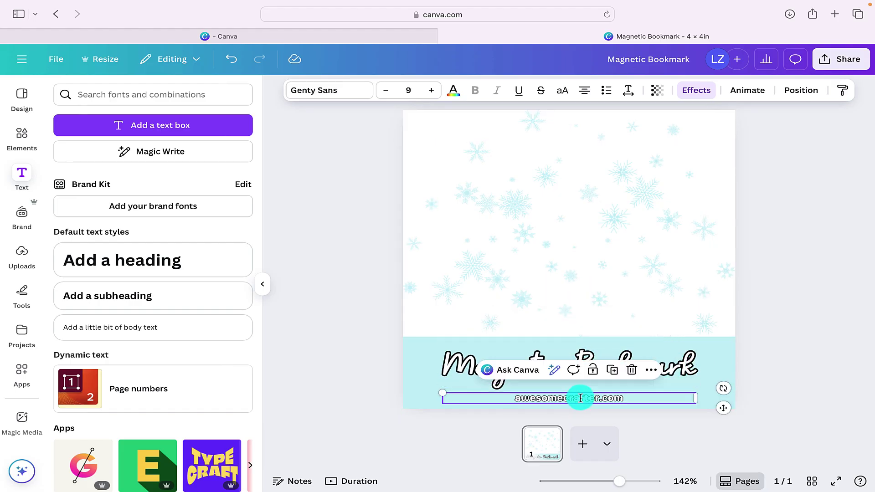
{"action": "left_click_drag", "start_coordinate": [724, 408], "coordinate": [726, 407]}
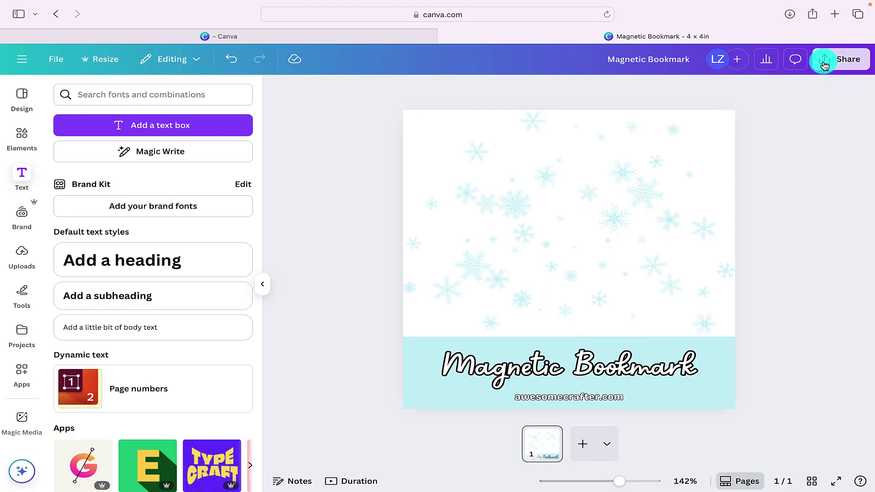
- Download the finished bookmark card design as a PNG file at size 1
{"action": "left_click", "coordinate": [821, 59]}
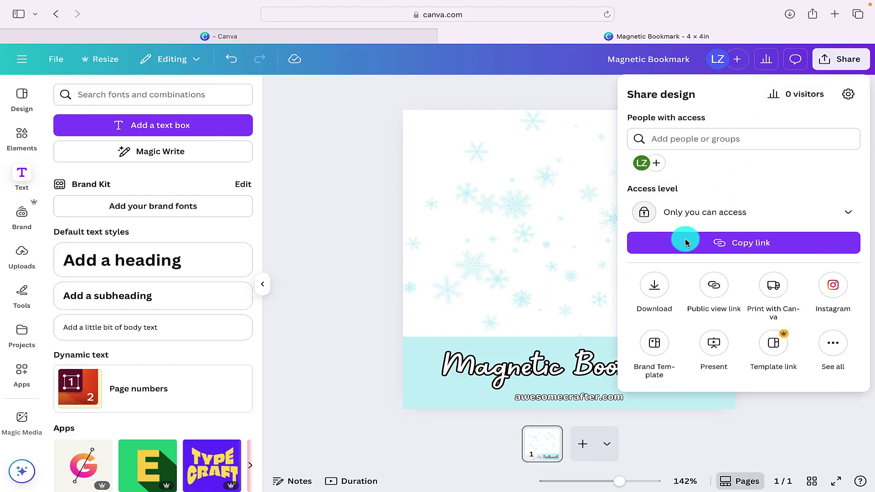
{"action": "left_click", "coordinate": [654, 286]}
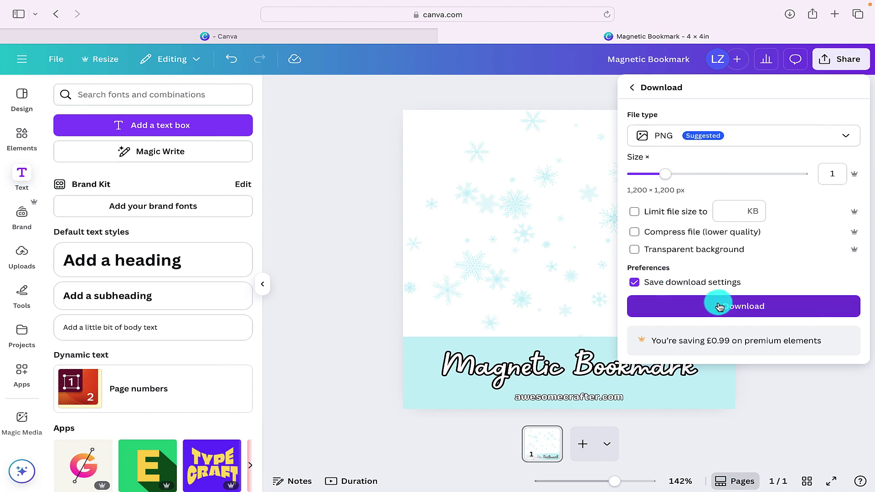
{"action": "left_click", "coordinate": [719, 307]}
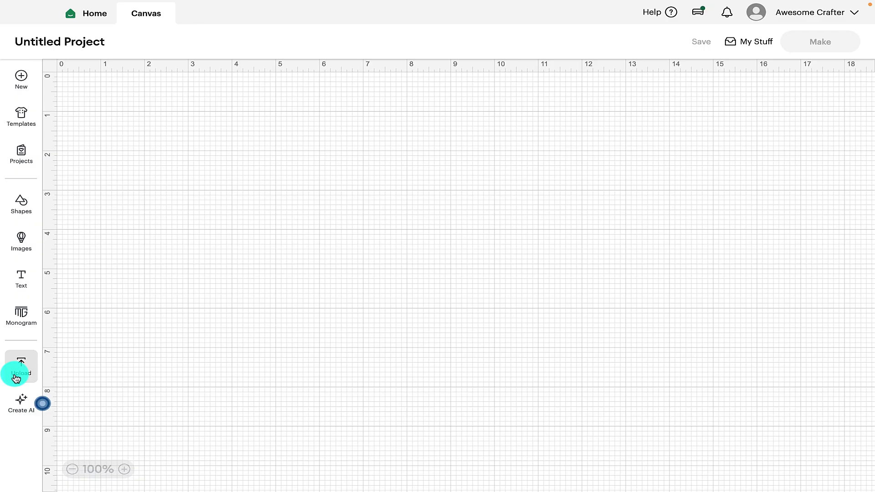
- In Cricut Design Space, load "Magnetic Bookmark-2.png" from the Downloads folder as a new image upload
{"action": "left_click", "coordinate": [20, 374]}
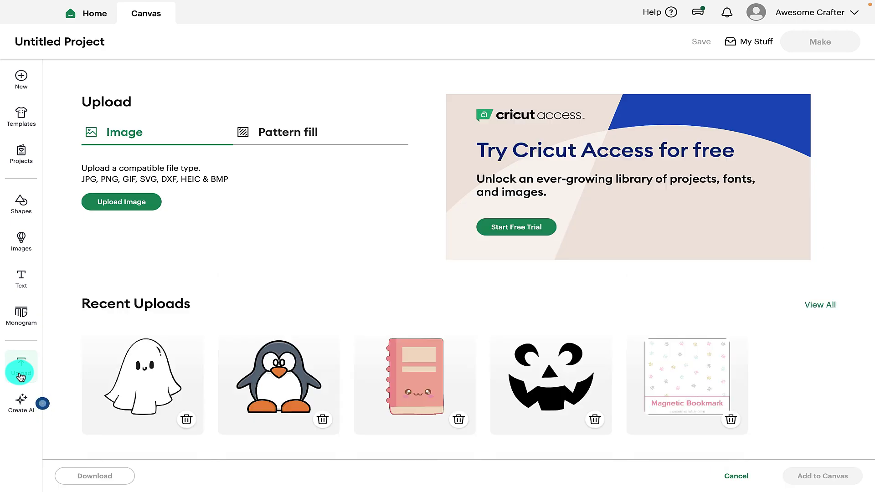
{"action": "left_click", "coordinate": [128, 208]}
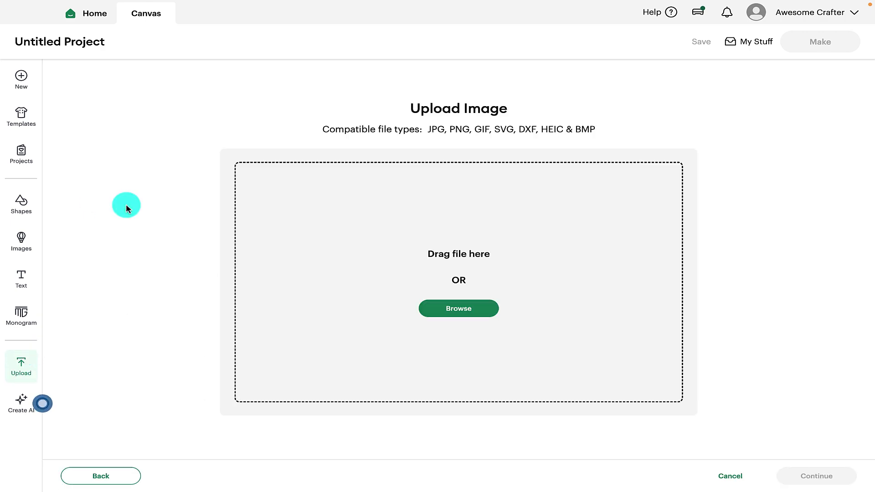
{"action": "left_click", "coordinate": [459, 309]}
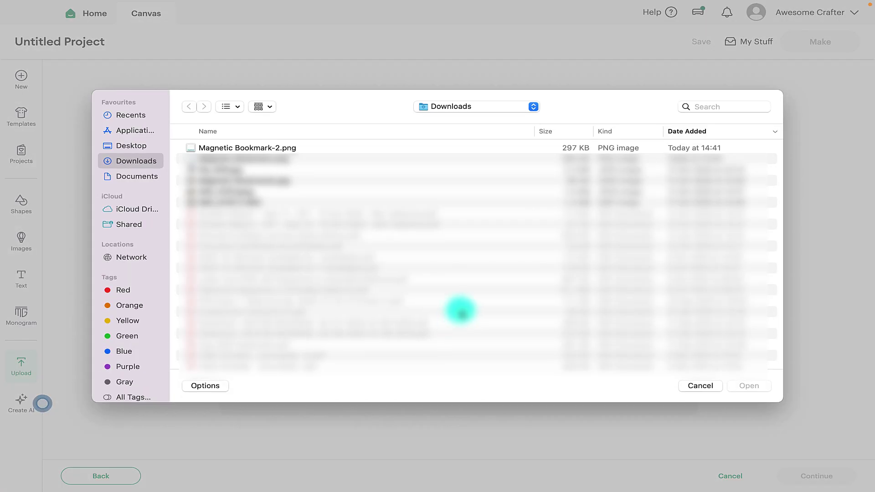
{"action": "left_click", "coordinate": [264, 148]}
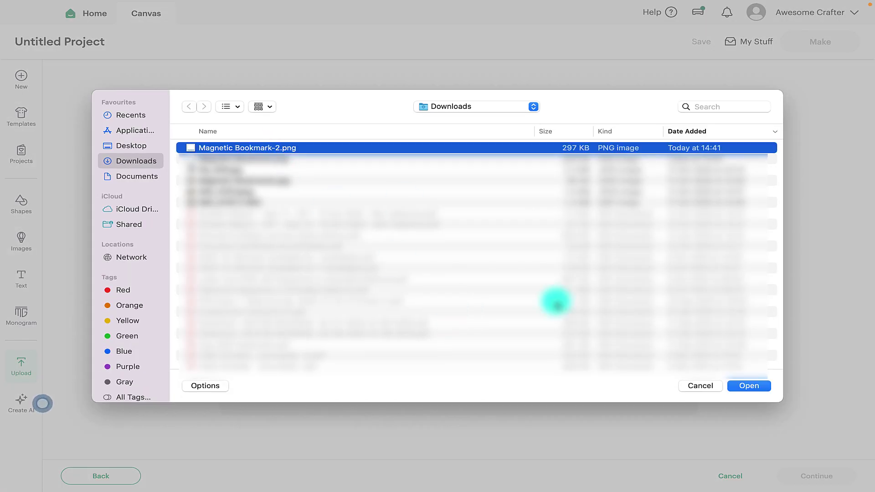
{"action": "left_click", "coordinate": [751, 389]}
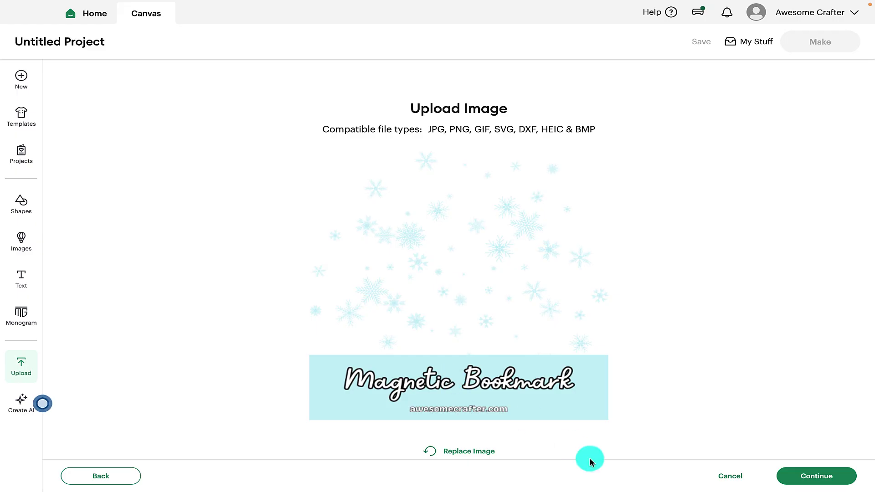
- Keep the image's background, convert it to a Flat Graphic and add it to the canvas as "Magnetic Bookmark-2"
{"action": "left_click", "coordinate": [812, 478]}
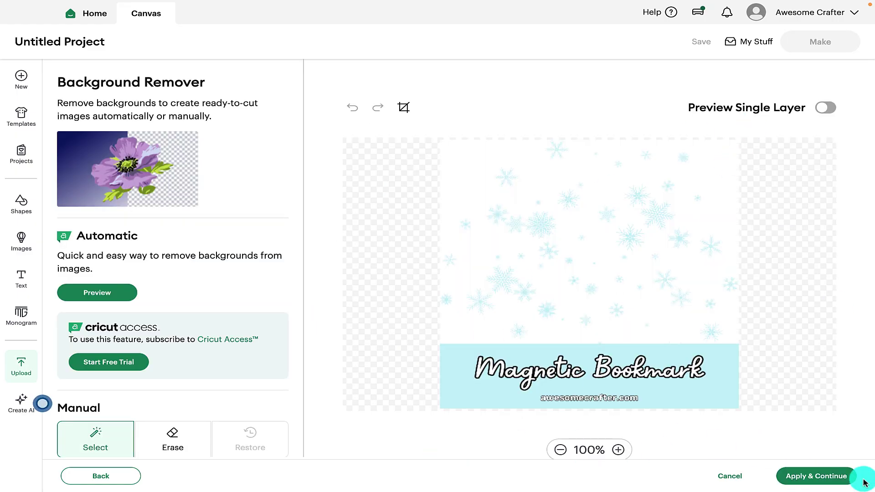
{"action": "left_click", "coordinate": [807, 477]}
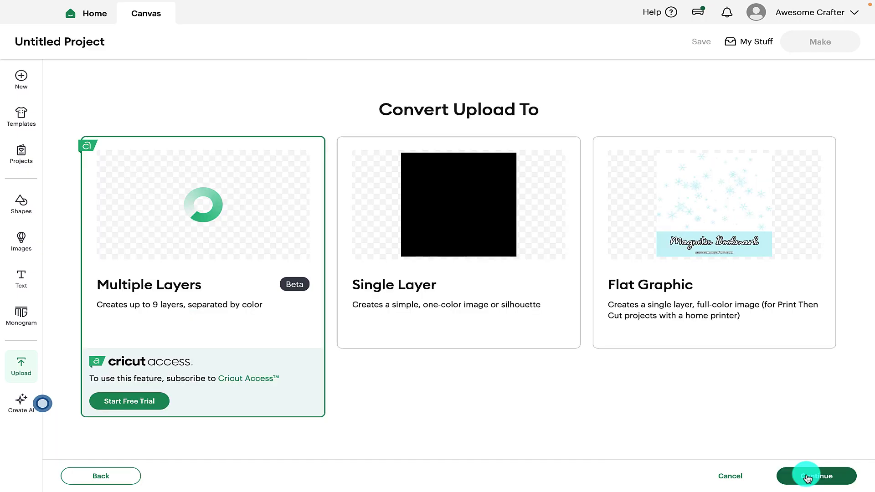
{"action": "left_click", "coordinate": [723, 227]}
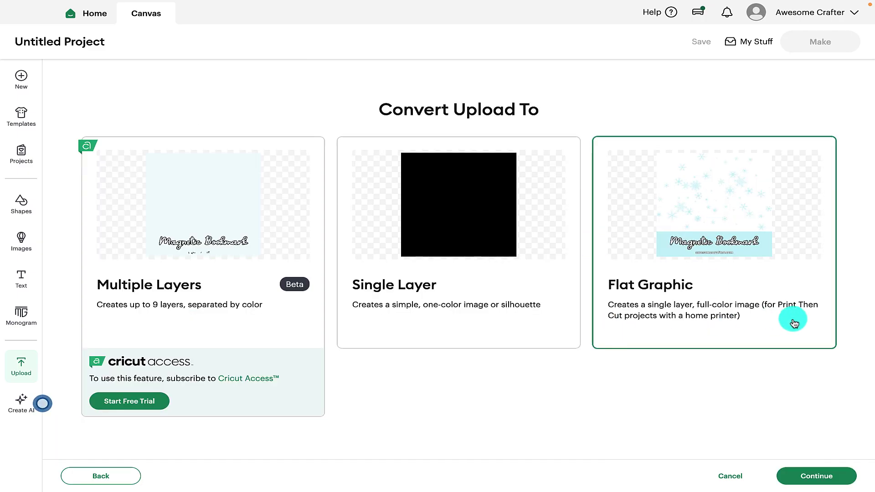
{"action": "left_click", "coordinate": [814, 478]}
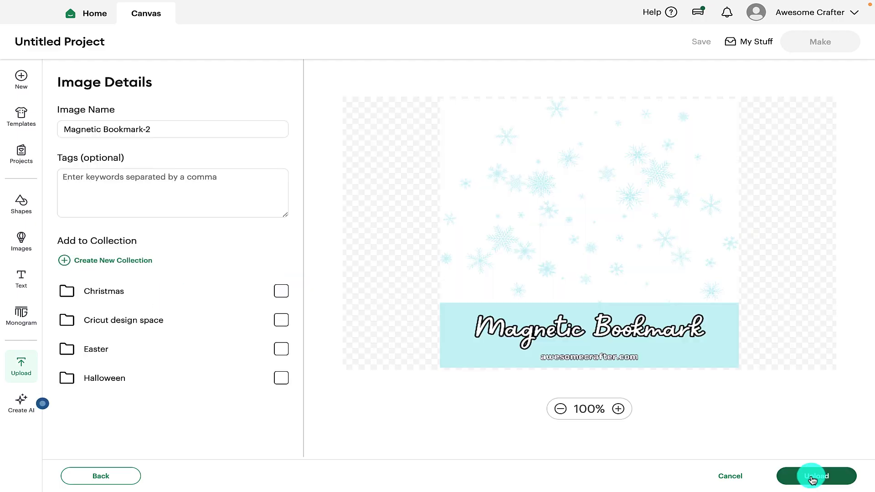
{"action": "left_click", "coordinate": [813, 479]}
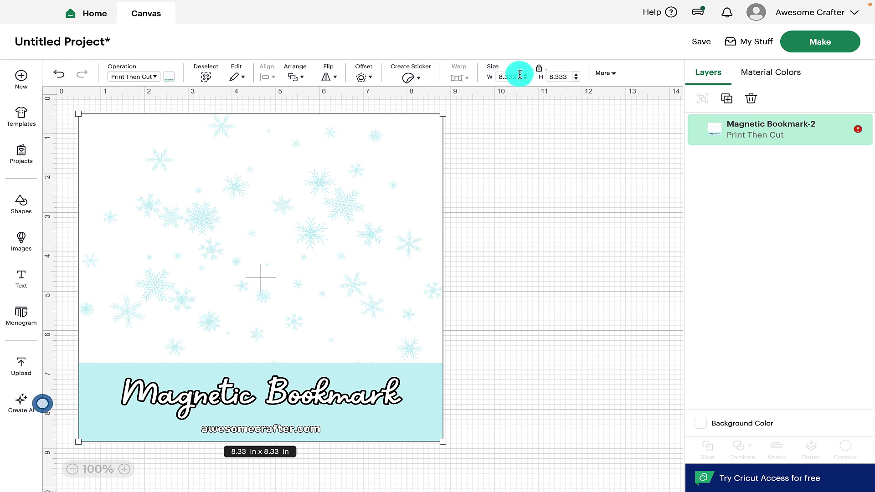
- Resize the bookmark graphic to 4 in wide with locked proportions, move it slightly inward on the canvas and deselect it
{"action": "left_click_drag", "start_coordinate": [520, 76], "coordinate": [496, 78]}
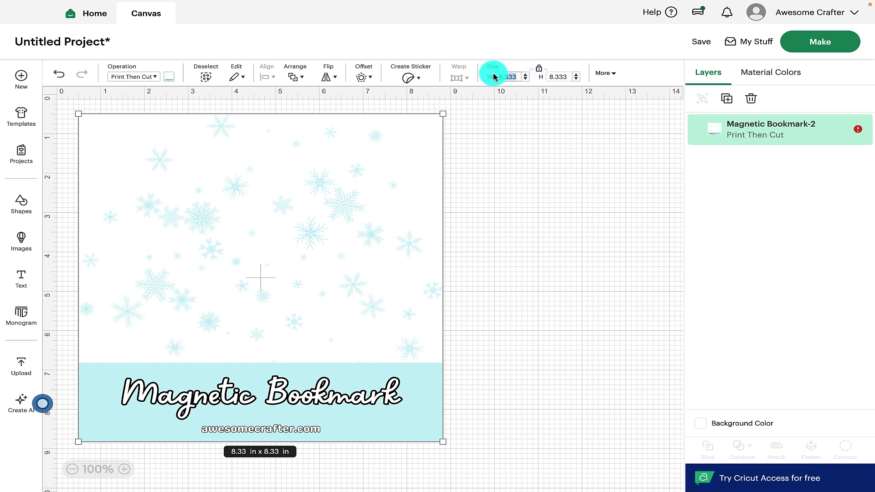
{"action": "type", "text": "4"}
{"action": "key", "text": "Return"}
{"action": "mouse_move", "coordinate": [201, 186]}
{"action": "left_mouse_down"}
{"action": "mouse_move", "coordinate": [268, 205]}
{"action": "mouse_move", "coordinate": [214, 196]}
{"action": "left_mouse_up"}
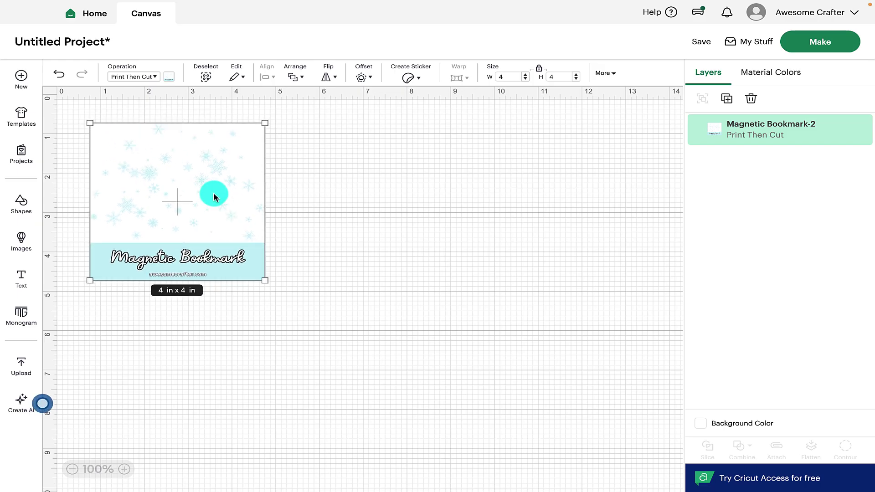
{"action": "left_click", "coordinate": [119, 117]}
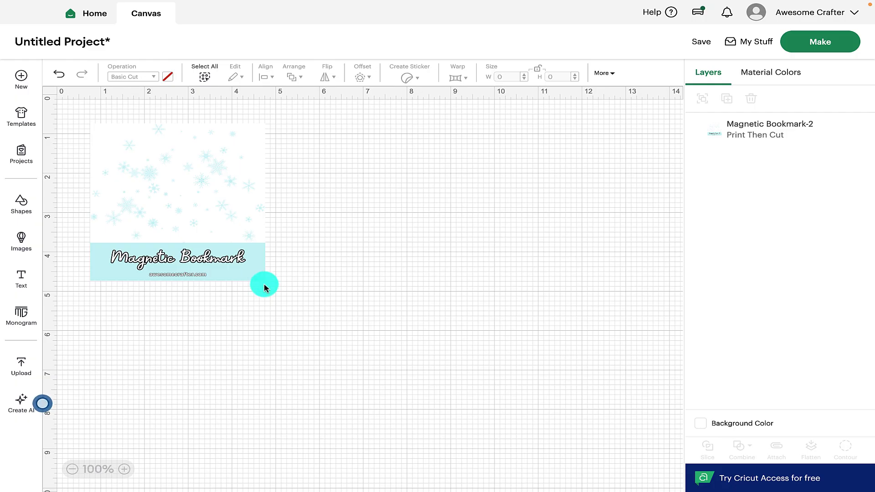
- Add a rounded-corner square to the canvas and set its width to 4 in with locked proportions
{"action": "left_click", "coordinate": [23, 206]}
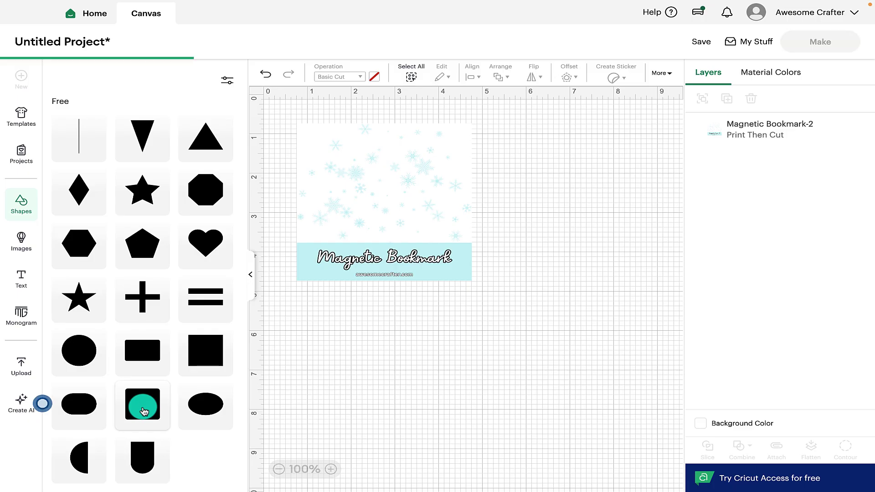
{"action": "left_click", "coordinate": [144, 410]}
{"action": "left_click", "coordinate": [361, 172]}
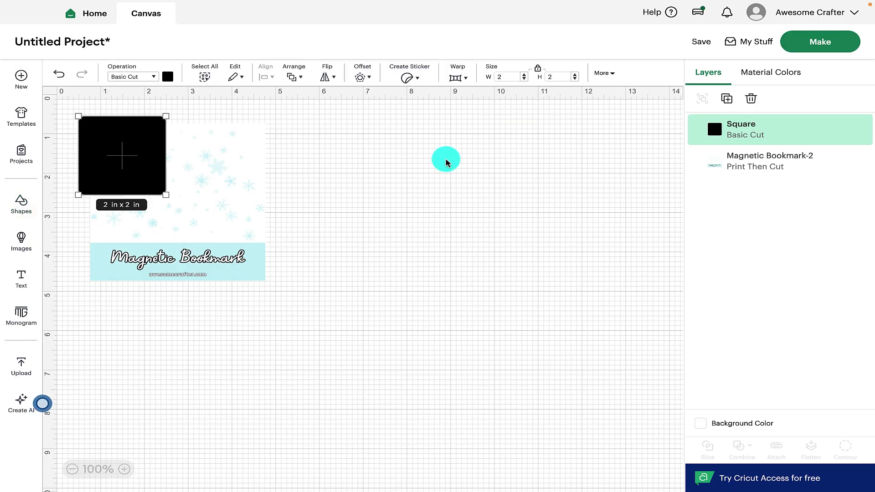
{"action": "type", "text": "4"}
{"action": "key", "text": "Return"}
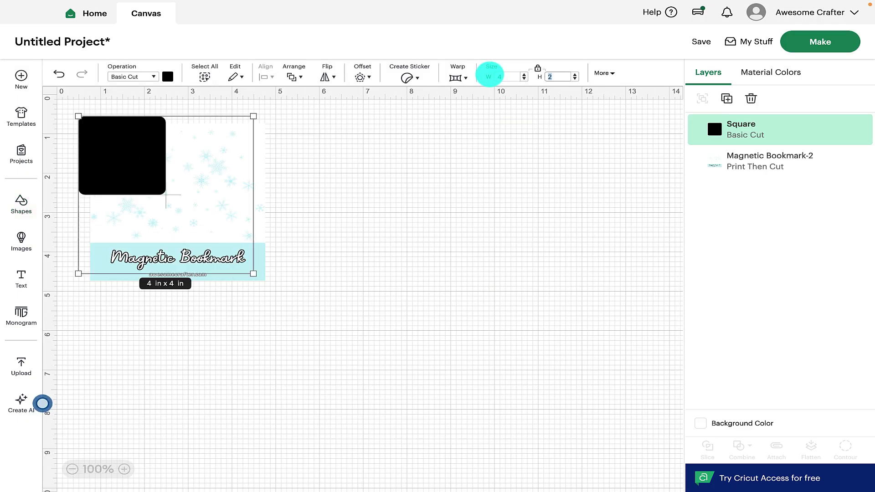
- Send the rounded square behind the bookmark graphic and line the two up so their edges match
{"action": "left_click_drag", "start_coordinate": [213, 179], "coordinate": [225, 187]}
{"action": "left_click", "coordinate": [294, 76]}
{"action": "left_click", "coordinate": [322, 152]}
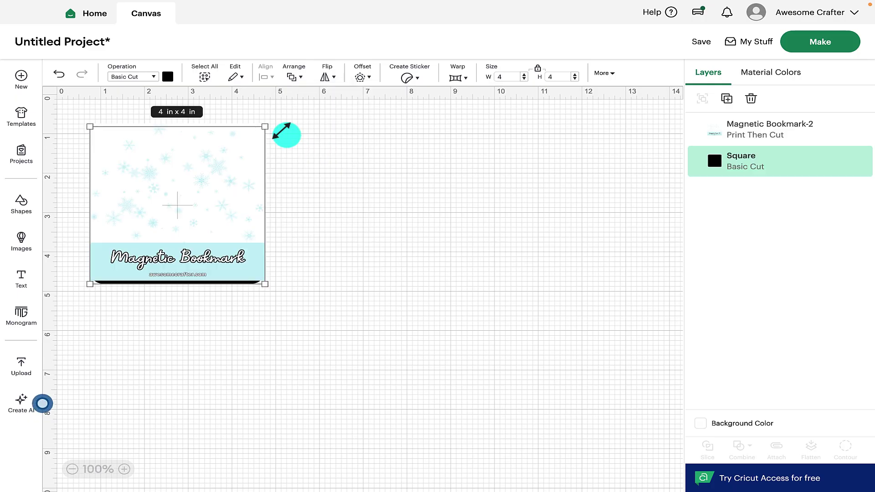
{"action": "left_click", "coordinate": [168, 77]}
{"action": "left_click", "coordinate": [372, 196]}
{"action": "left_click_drag", "start_coordinate": [234, 228], "coordinate": [231, 236]}
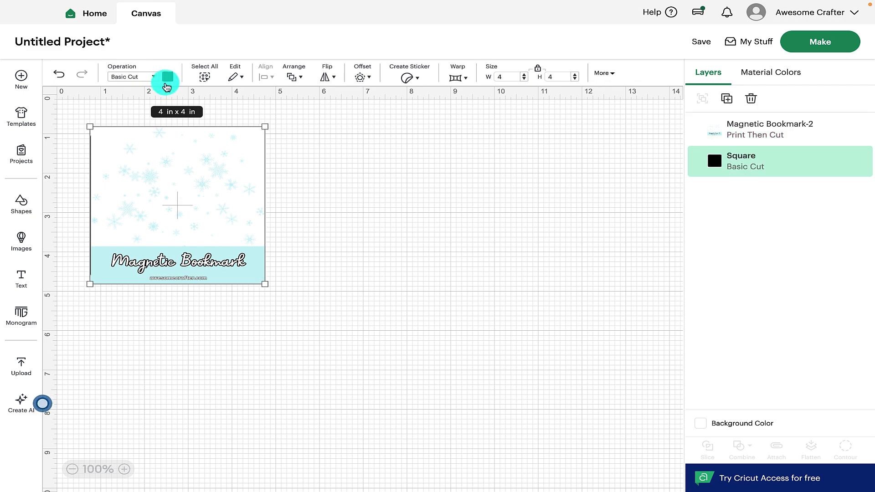
- Color the rounded square white and attach it to the bookmark graphic
{"action": "left_click", "coordinate": [168, 78]}
{"action": "left_click", "coordinate": [183, 190]}
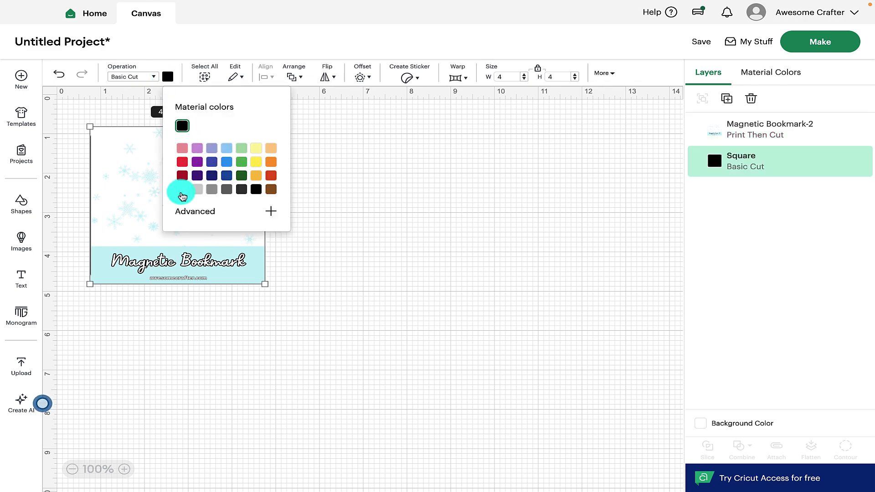
{"action": "left_click", "coordinate": [83, 113]}
{"action": "left_click_drag", "start_coordinate": [83, 112], "coordinate": [383, 305]}
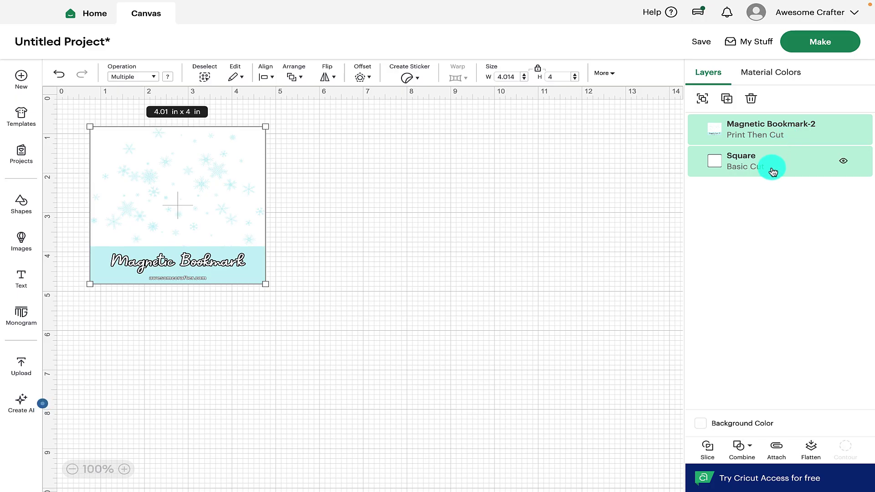
{"action": "left_click", "coordinate": [781, 452]}
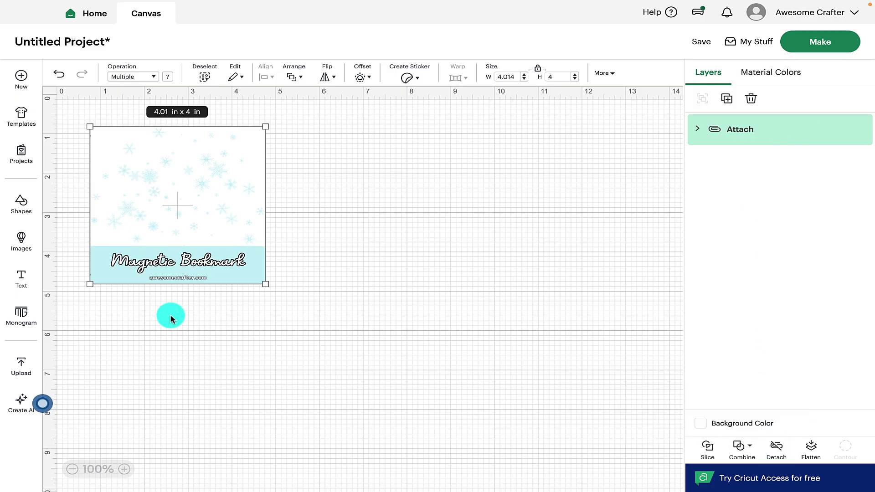
- Send the project to be made on 8.5 in x 11 in material and print one copy with bleed on the Canon TS8200 series 2
{"action": "left_click", "coordinate": [815, 45]}
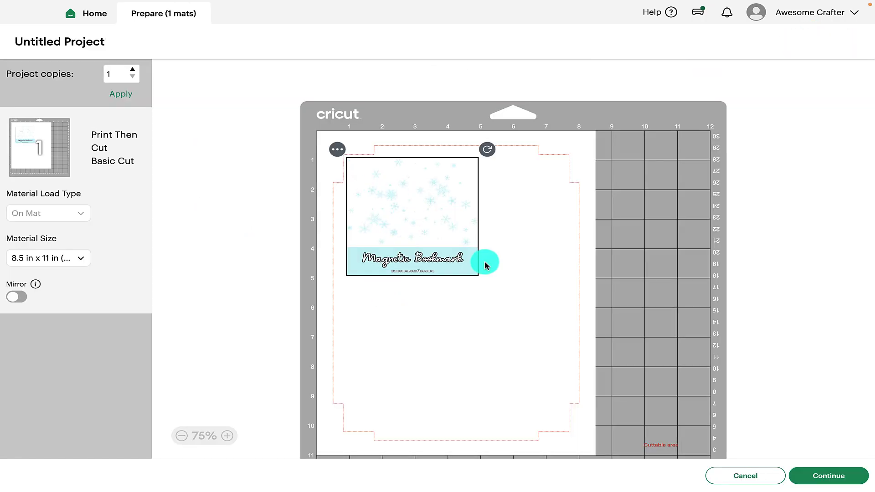
{"action": "left_click", "coordinate": [838, 478]}
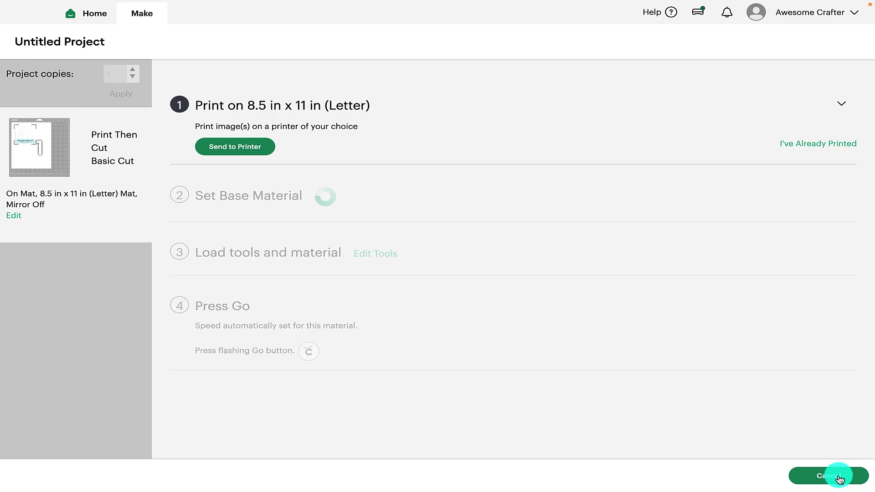
{"action": "left_click", "coordinate": [235, 147]}
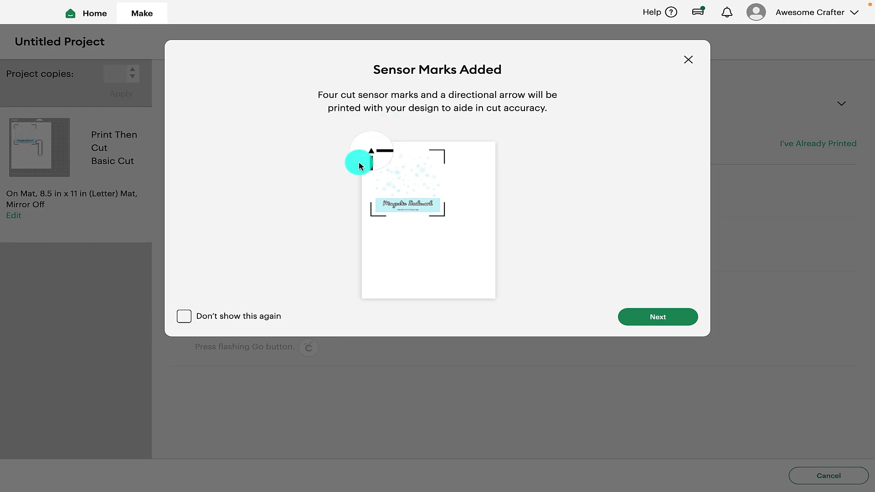
{"action": "left_click", "coordinate": [655, 318]}
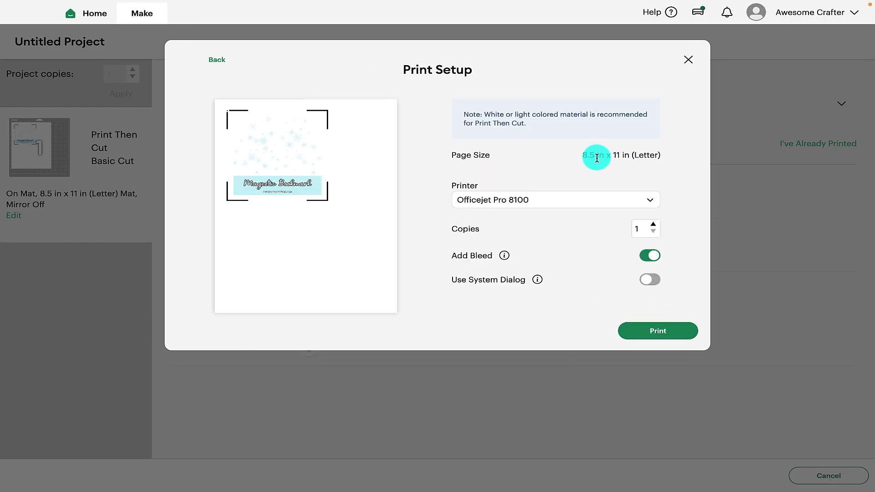
{"action": "left_click", "coordinate": [562, 201]}
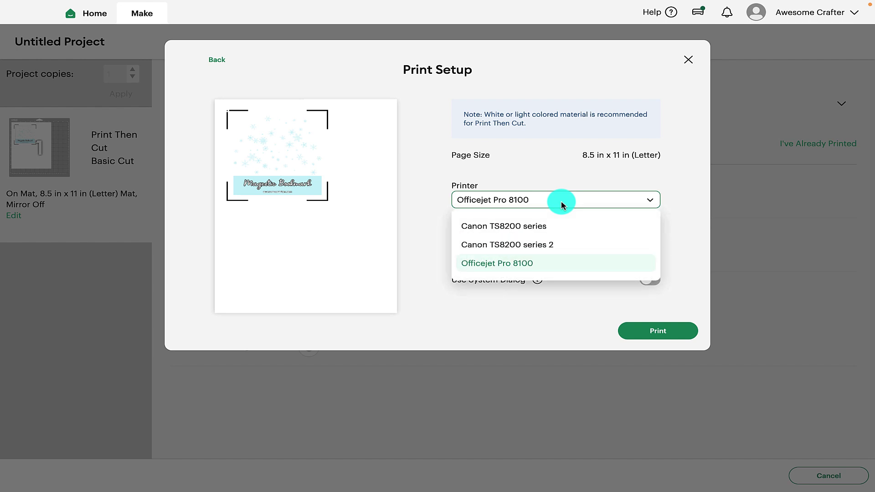
{"action": "left_click", "coordinate": [547, 244]}
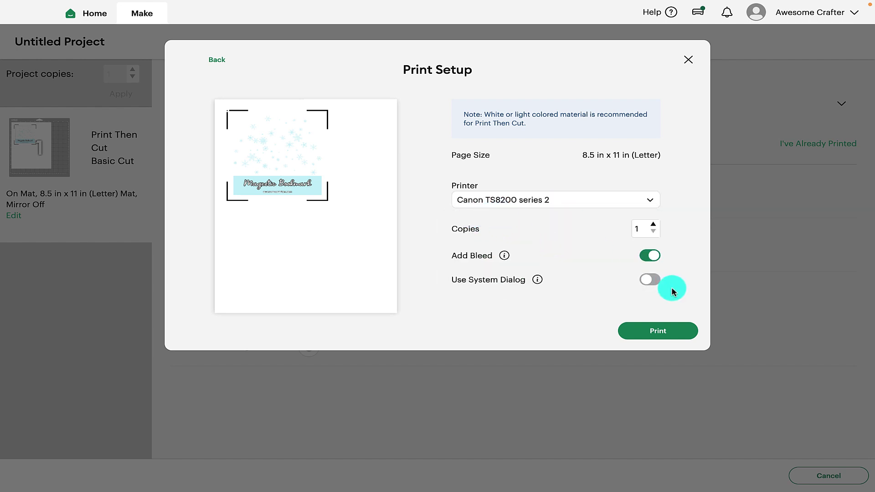
{"action": "left_click", "coordinate": [656, 330]}
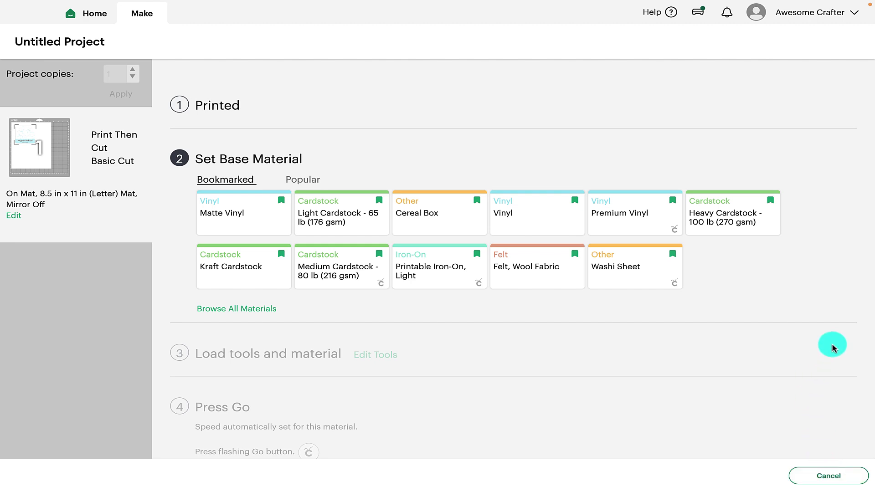
- Set the base material to Heavy Cardstock - 100 lb (270 gsm) with More pressure
{"action": "left_click", "coordinate": [728, 228]}
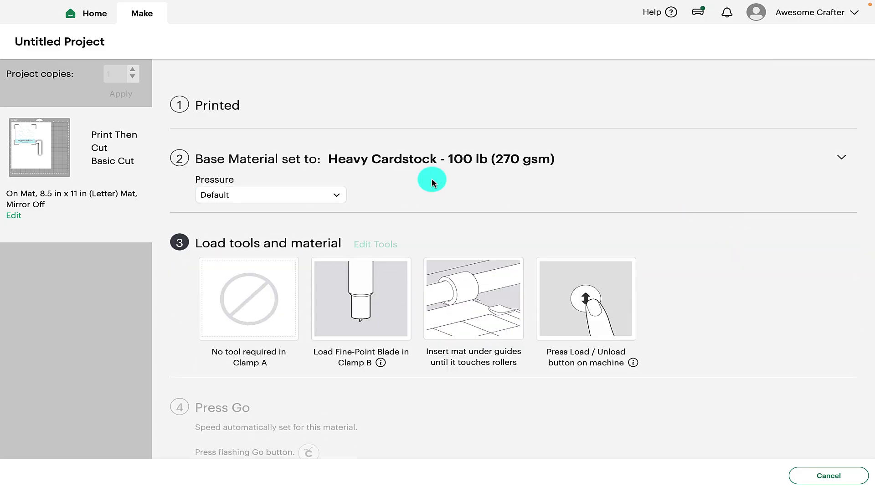
{"action": "left_click", "coordinate": [336, 196]}
{"action": "left_click", "coordinate": [242, 225]}
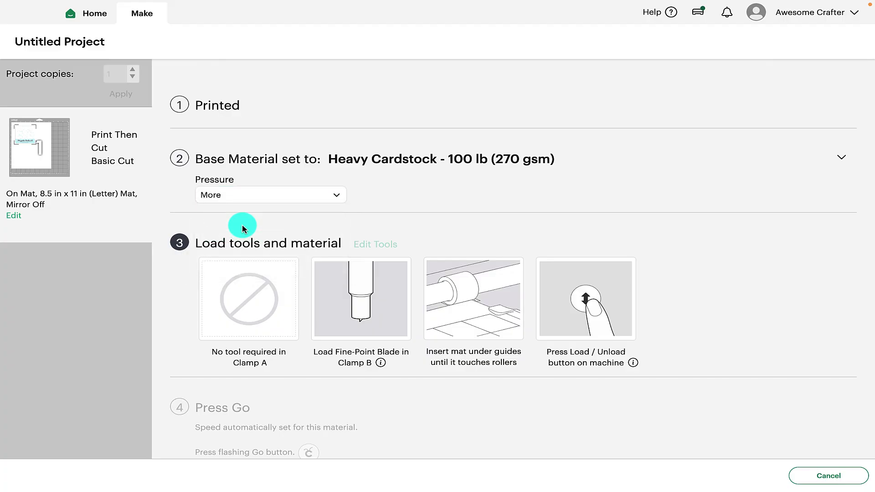